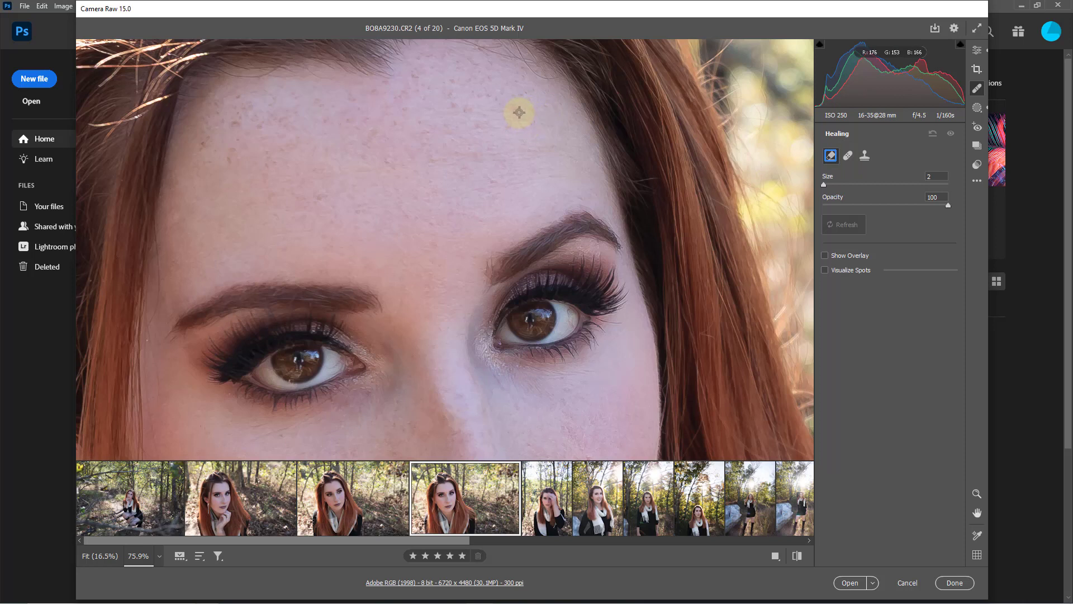
Step: Remove the forehead blemish with Content-Aware Remove, then pan and zoom to check the nose and face
click(519, 113)
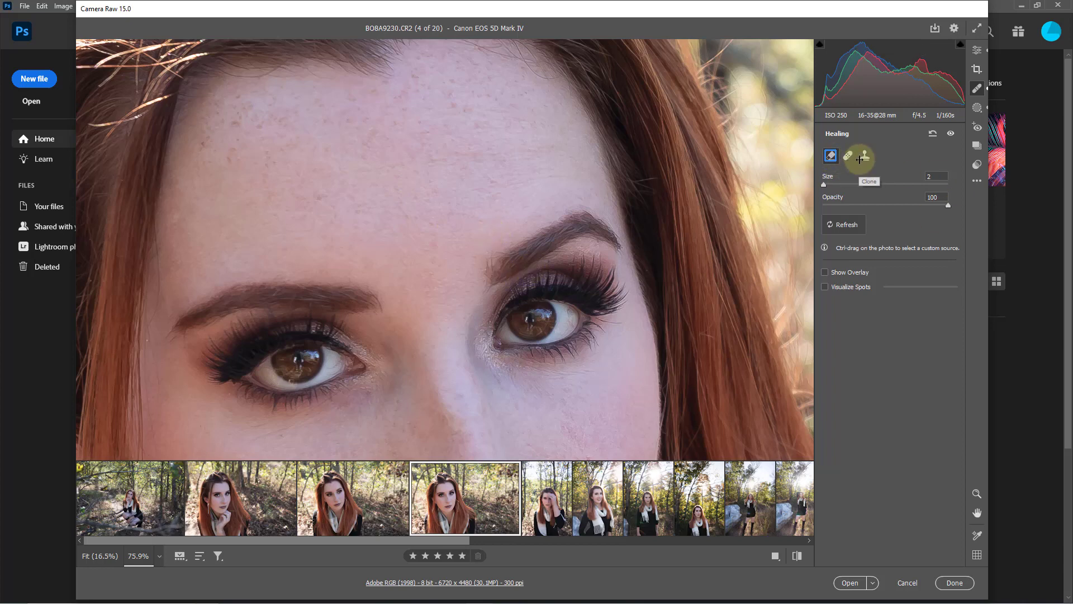
drag(433, 201, 441, 95)
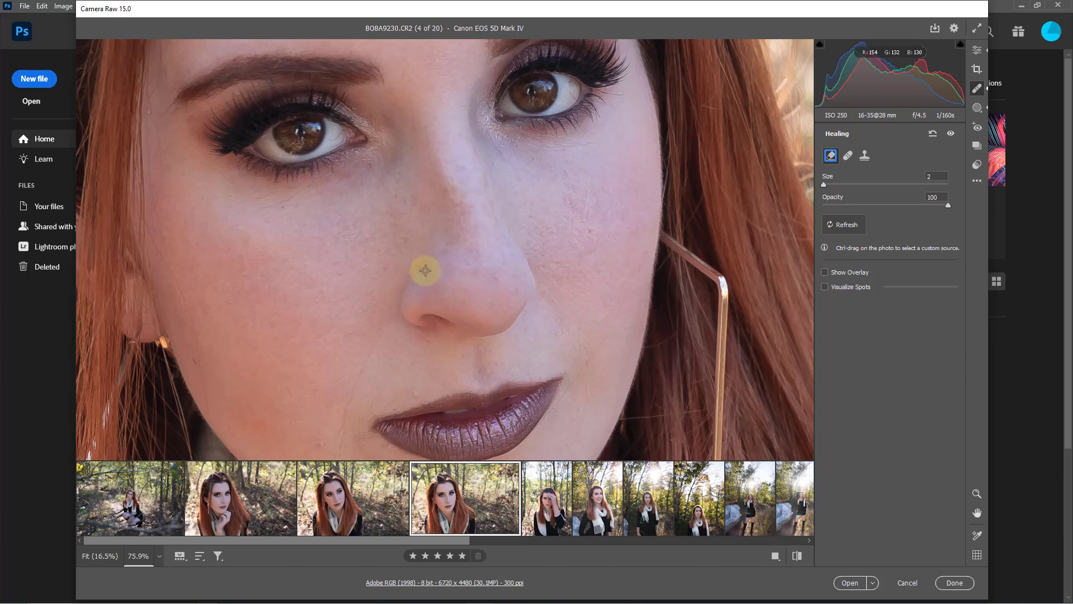
scroll(425, 271, down, 5)
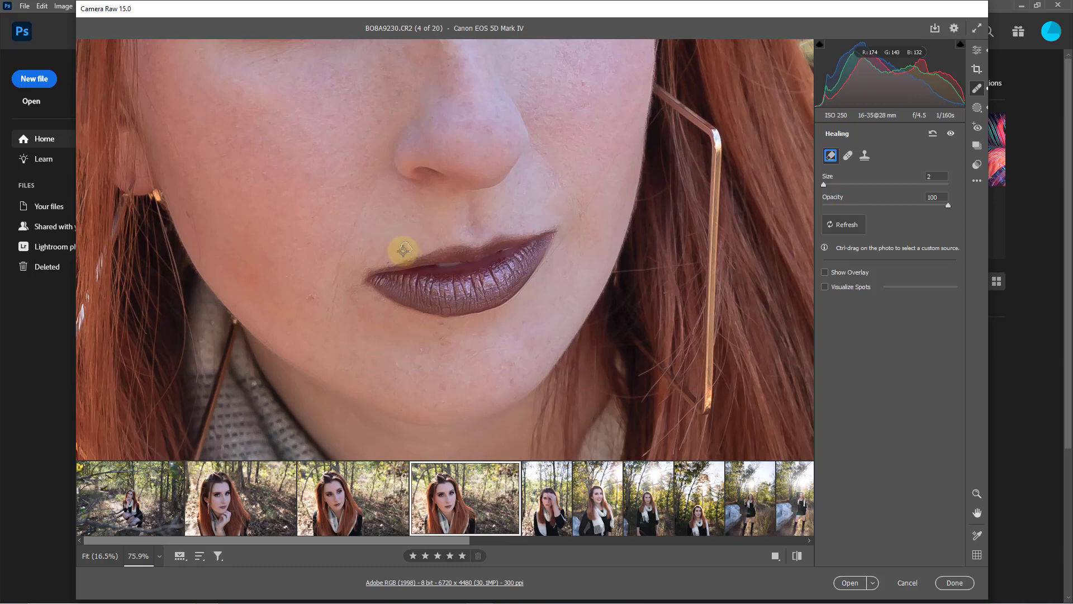
scroll(446, 328, up, 5)
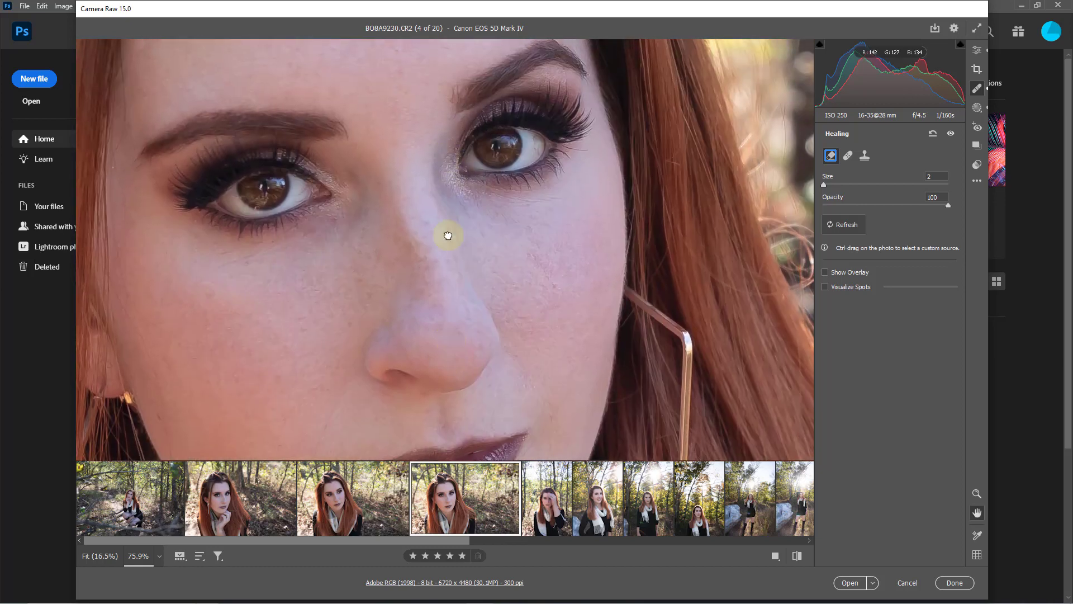
scroll(448, 235, up, 3)
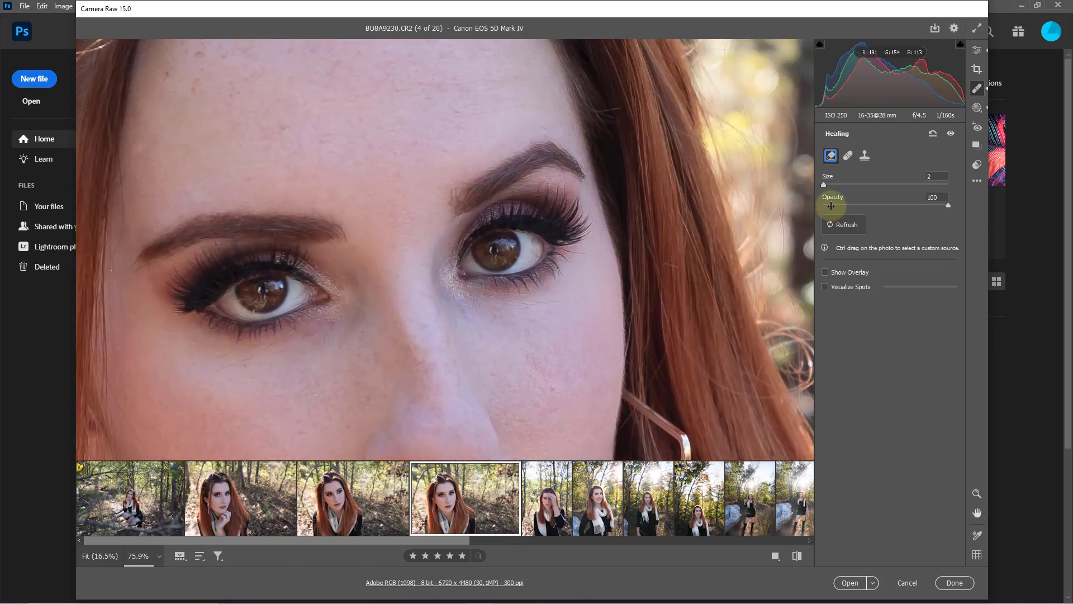
Step: Heal a forehead blemish in Heal mode, then switch the healing mode to Clone
click(846, 156)
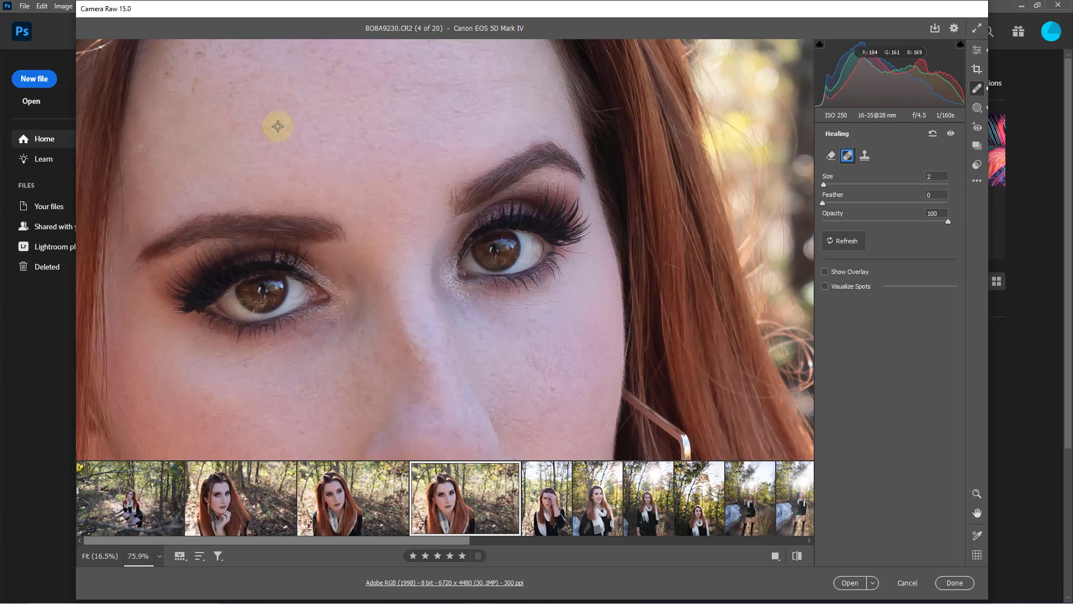
click(286, 122)
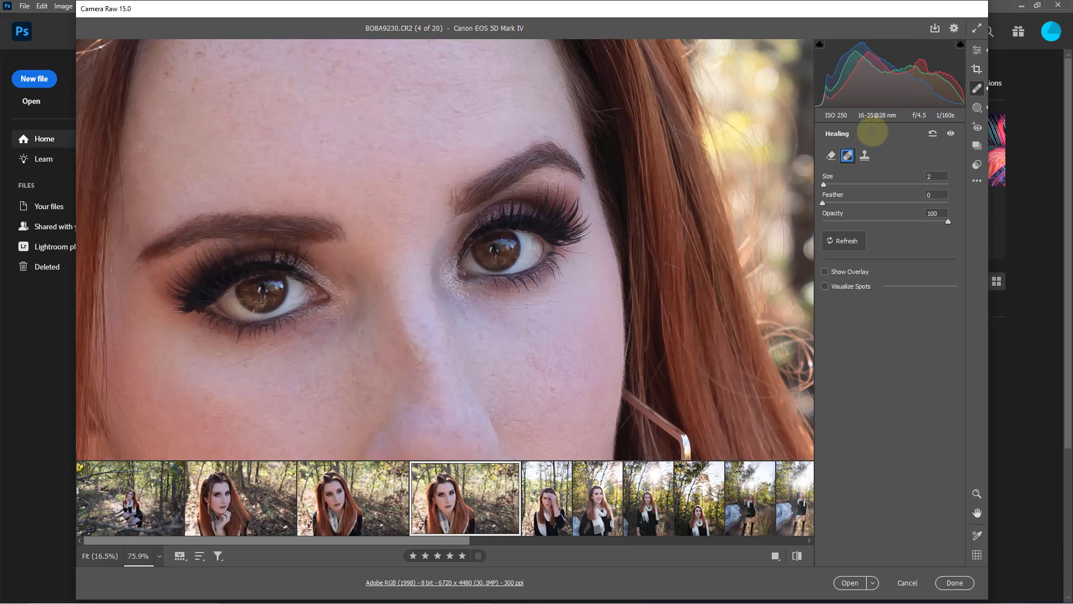
click(864, 156)
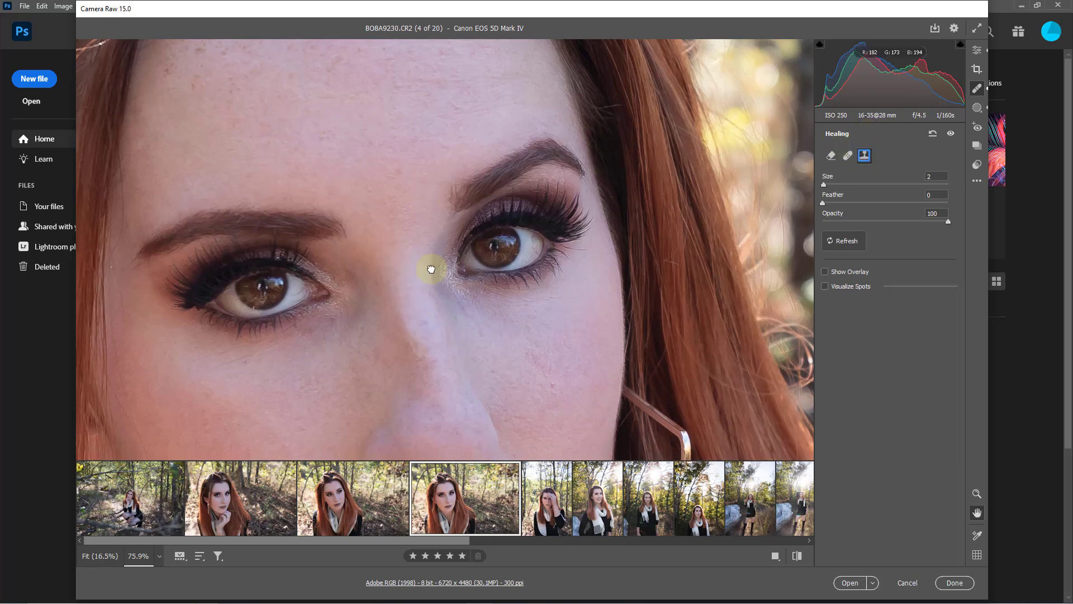
Step: Pan the photo down to bring the lips and chin into view
scroll(413, 235, down, 3)
scroll(436, 179, left, 2)
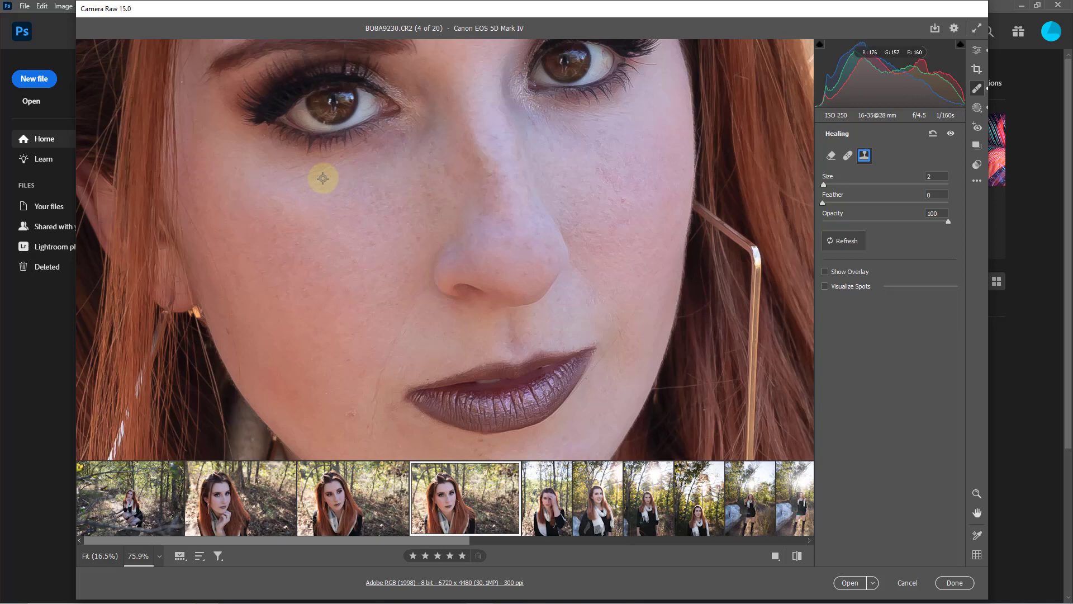
drag(364, 402, 357, 250)
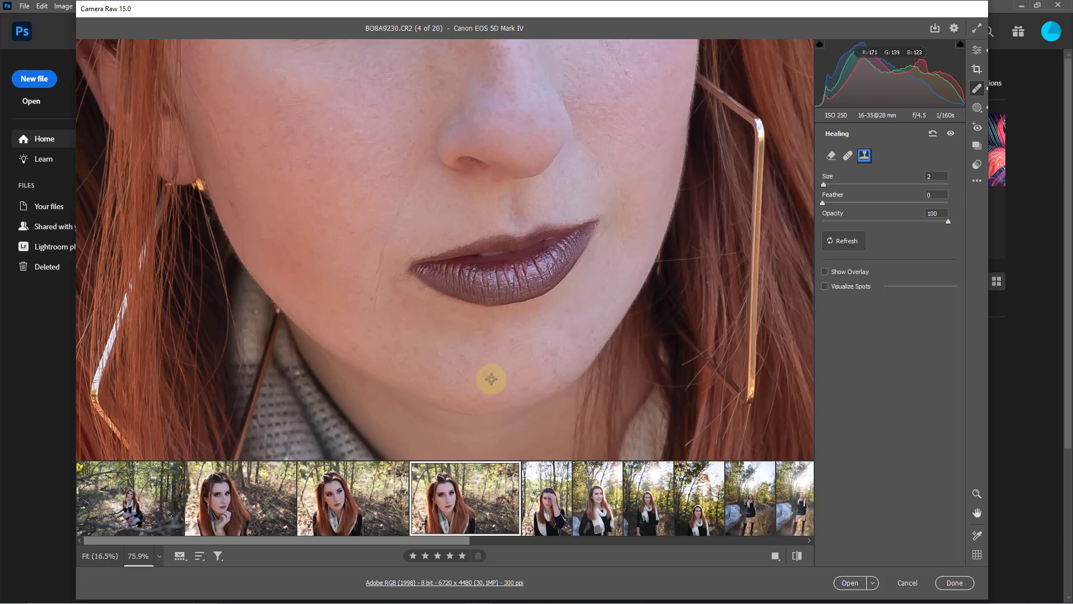
key(space)
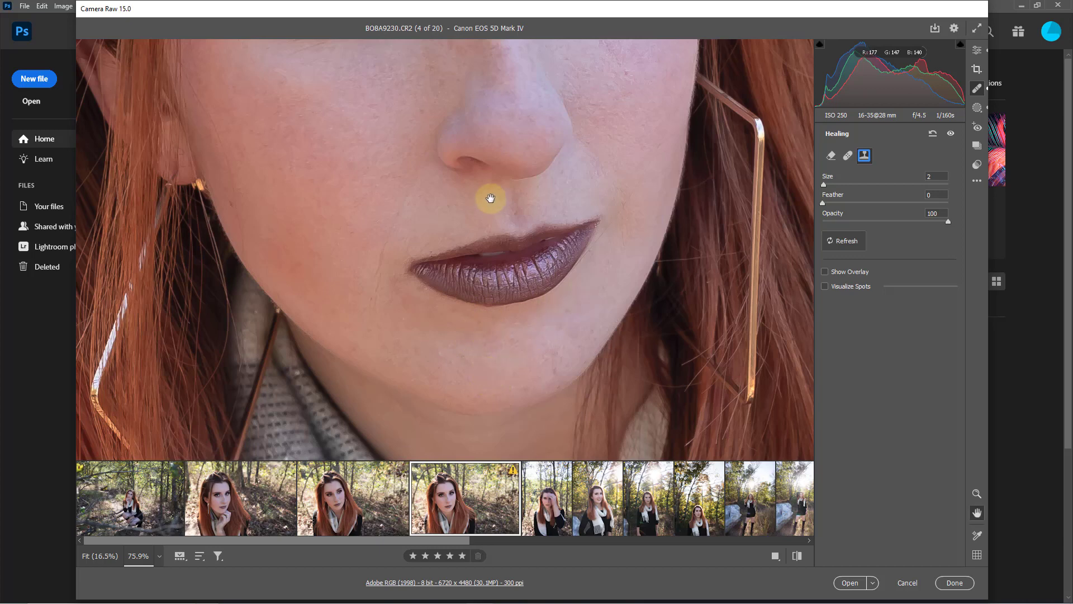
Step: Zoom out to 33% via 50% and centre the whole portrait in the view
drag(490, 198, 386, 331)
drag(381, 257, 422, 283)
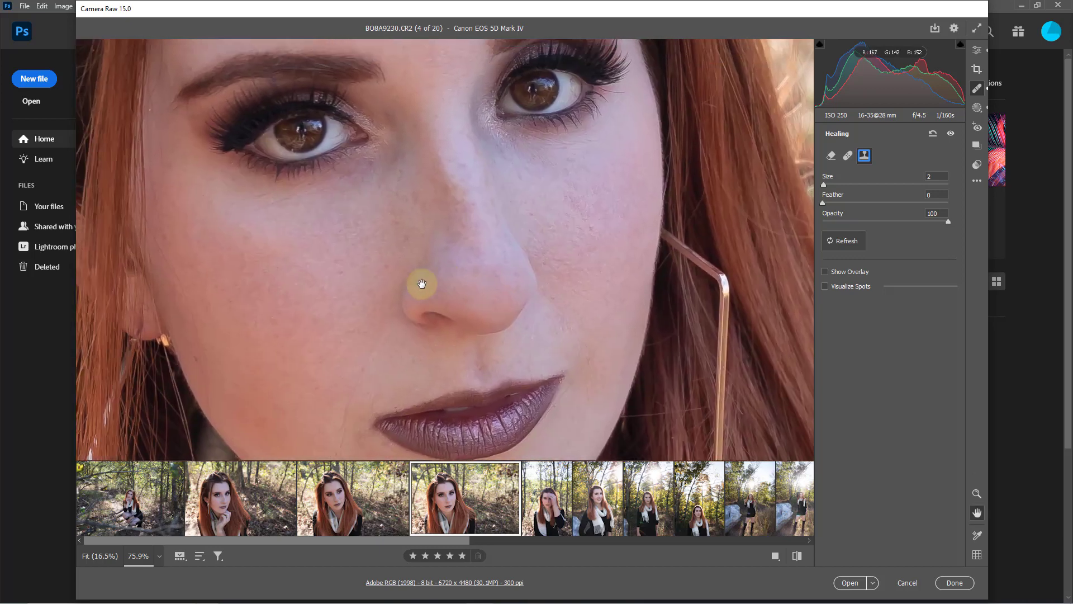
click(160, 559)
click(187, 399)
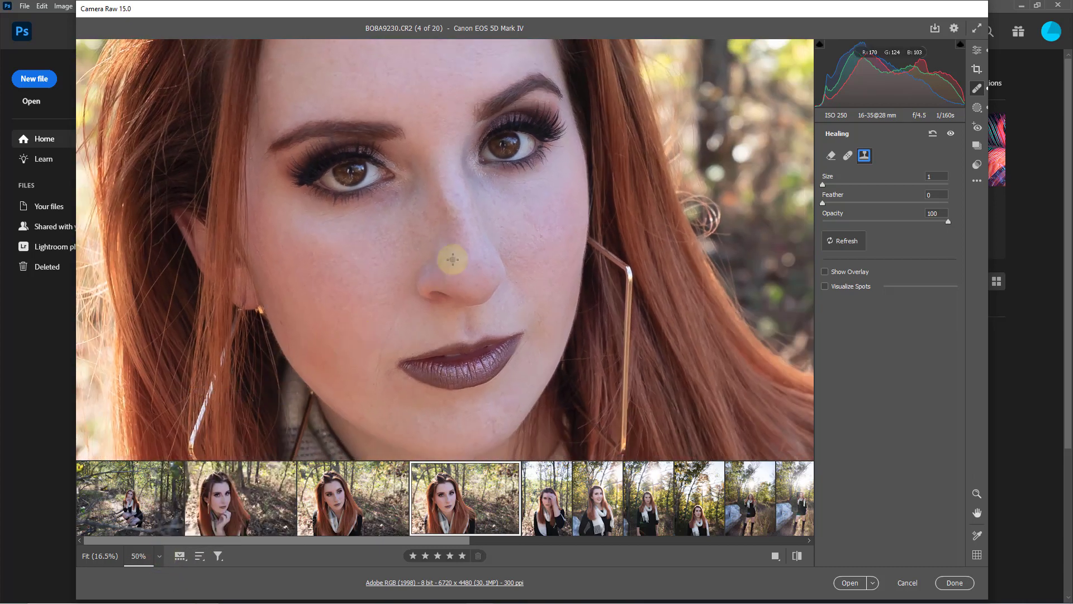
drag(452, 259, 451, 278)
click(159, 556)
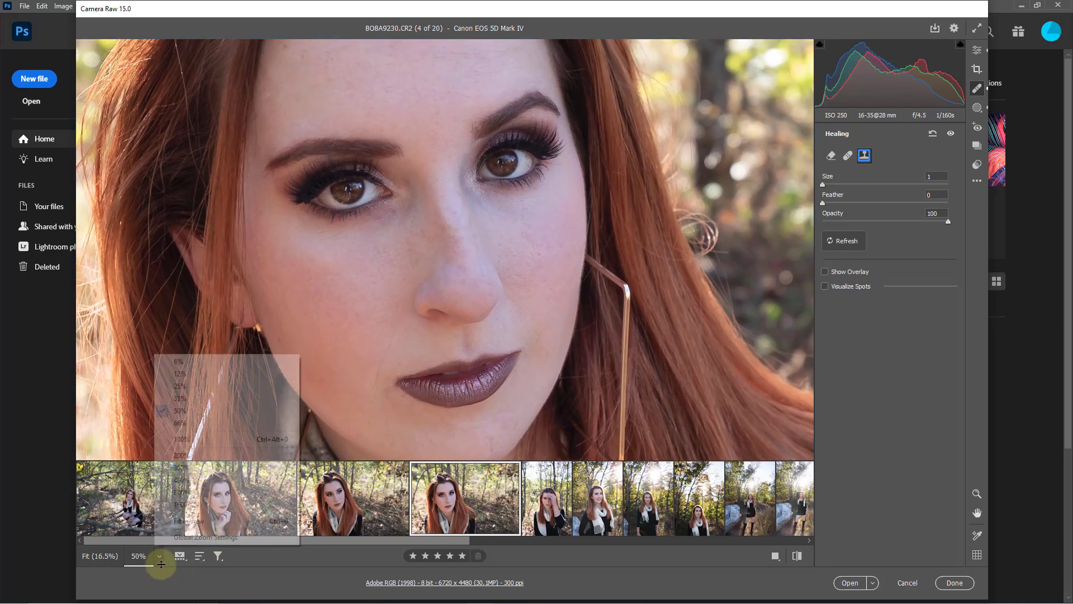
click(206, 401)
drag(478, 180, 465, 191)
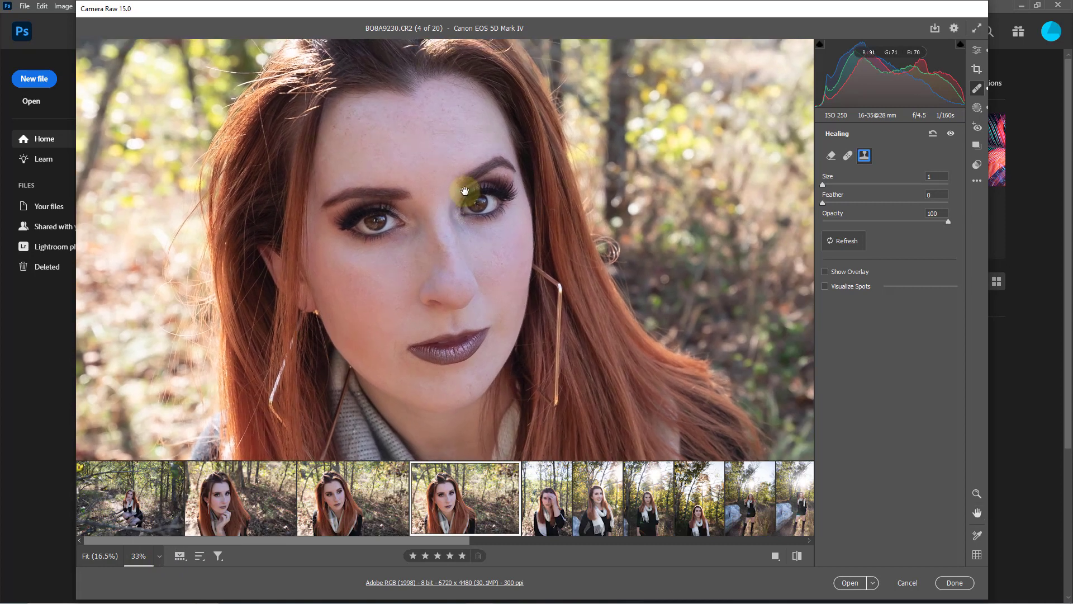
Step: Shrink a forehead healing spot to a smaller circle and hide the spot pins
click(421, 139)
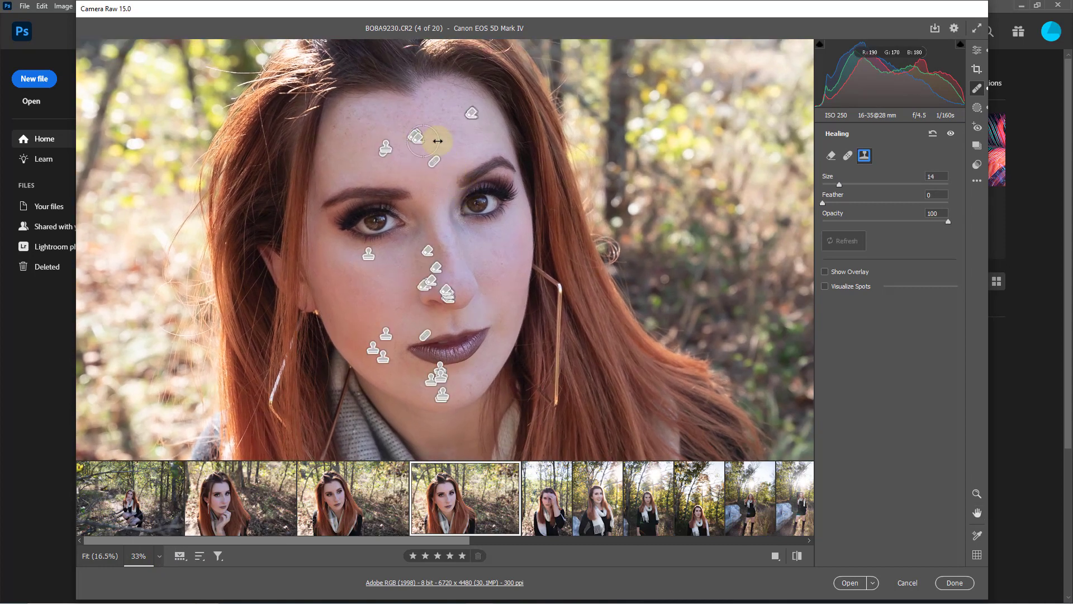
drag(438, 140, 425, 140)
key(v)
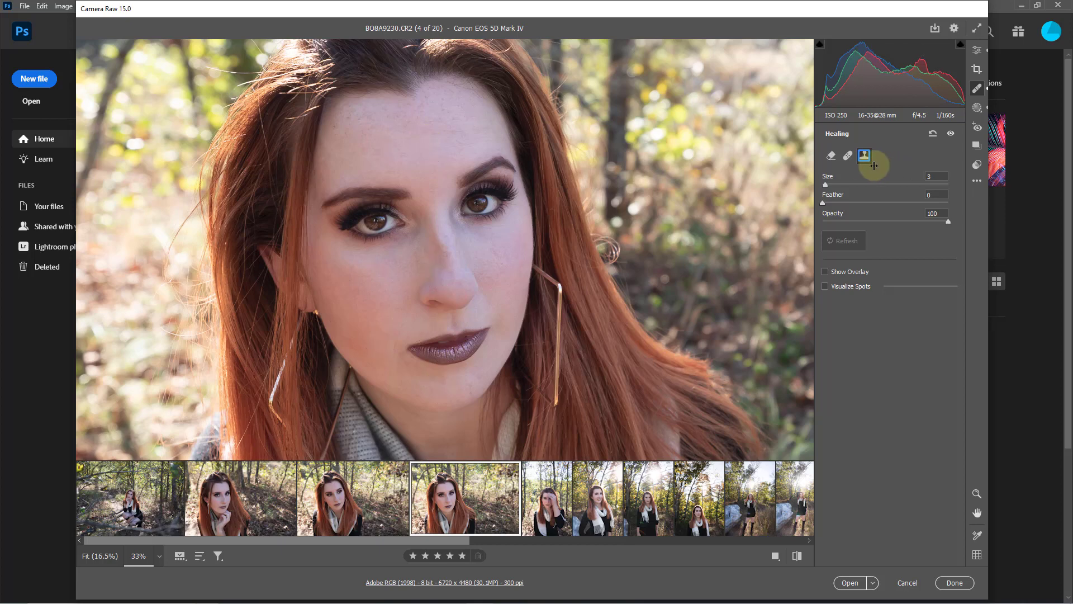
Step: Toggle Show Overlay and Visualize Spots on and off, then disable the healing edits
click(826, 272)
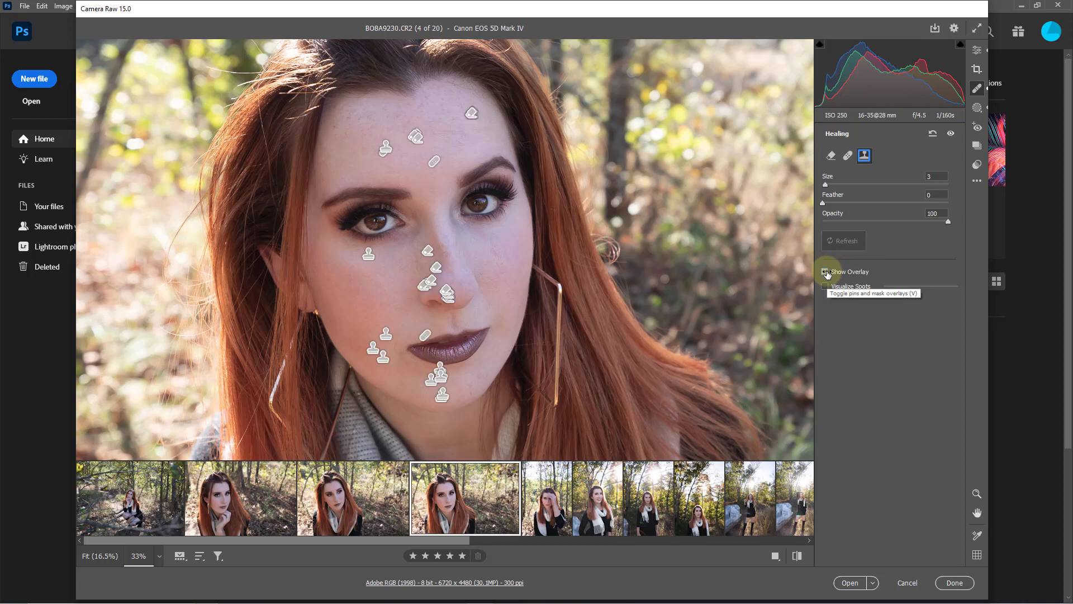
click(826, 273)
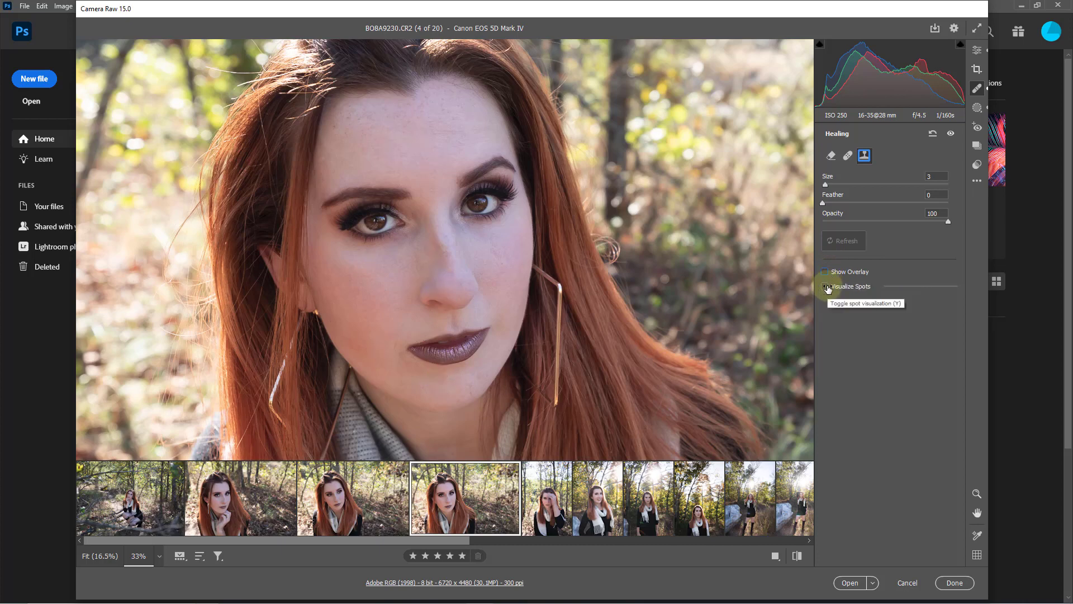
click(826, 286)
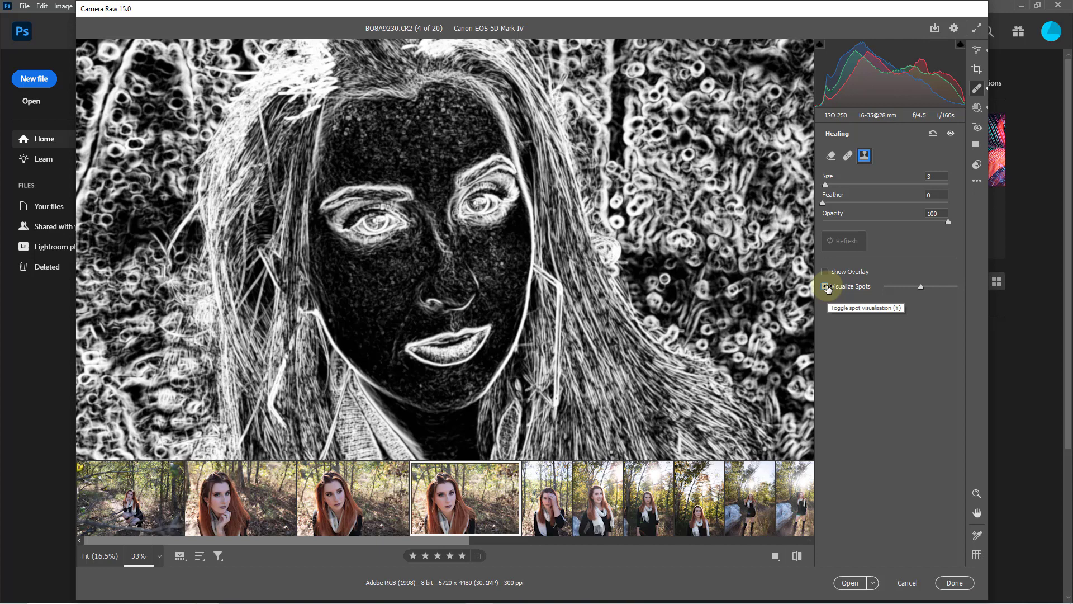
click(826, 287)
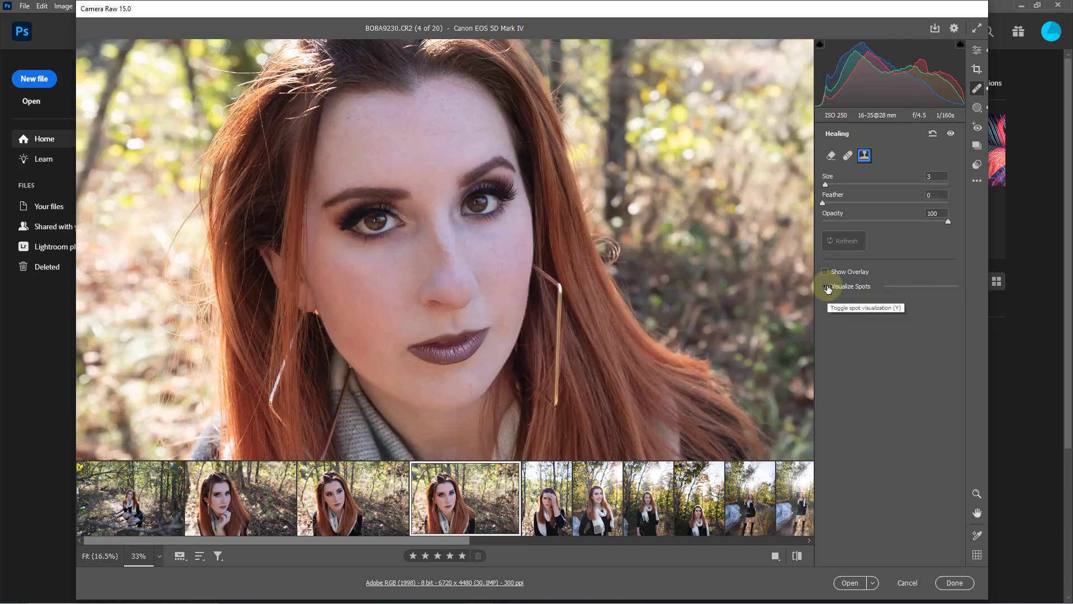
click(827, 286)
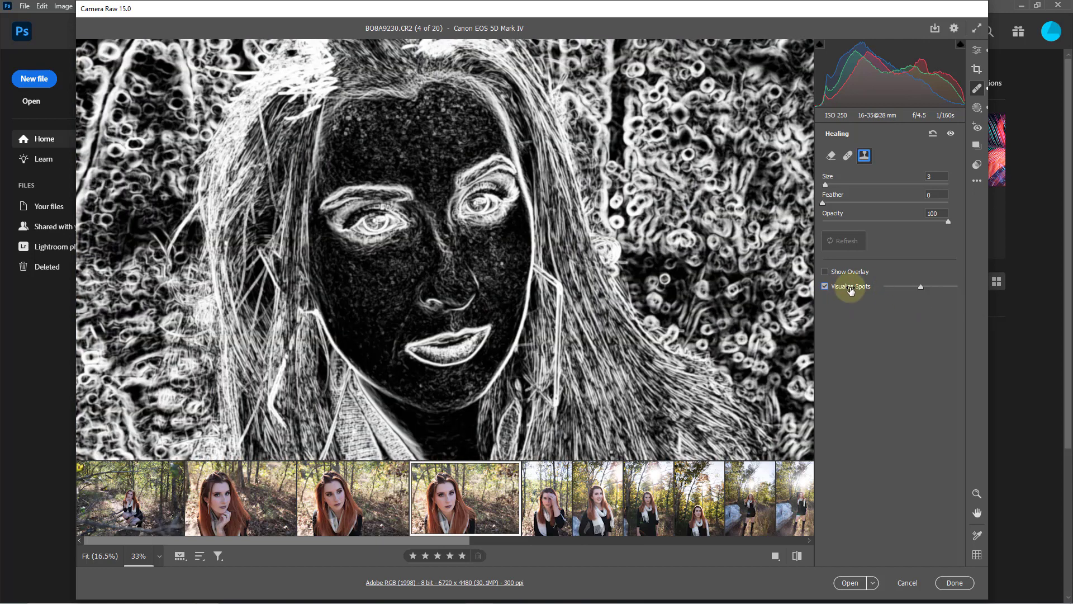
click(826, 286)
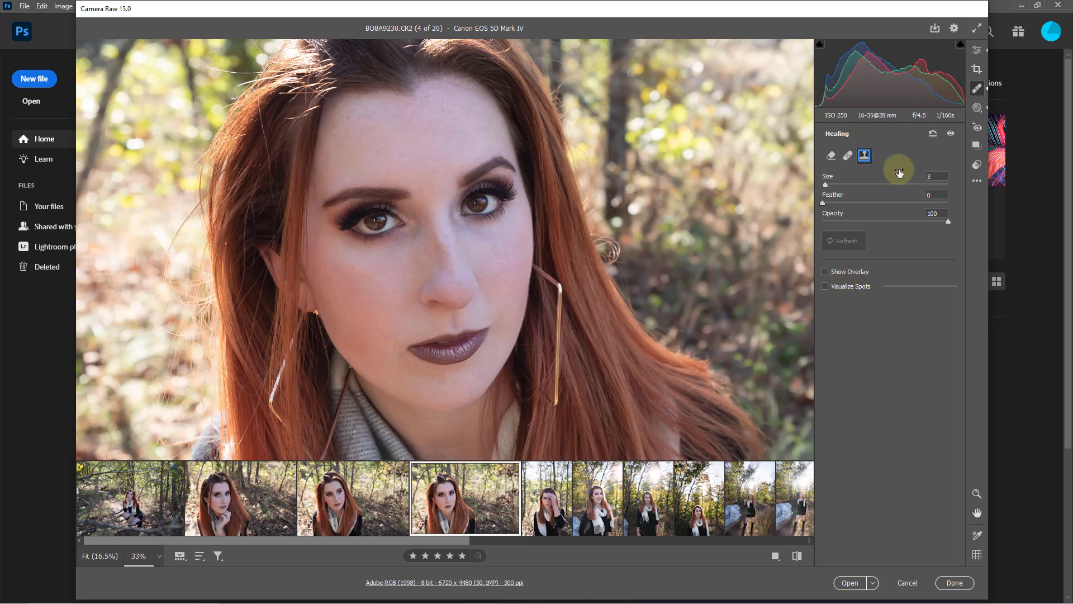
click(951, 135)
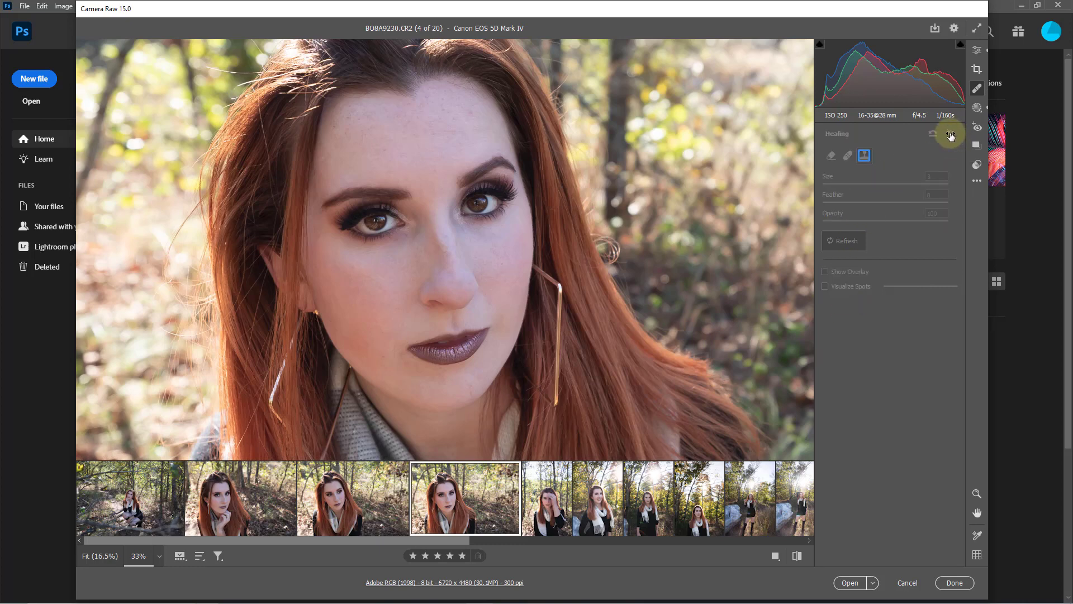
Step: Toggle the Healing panel's visibility to compare before and after, leaving the edits on
click(950, 135)
click(951, 135)
click(951, 135)
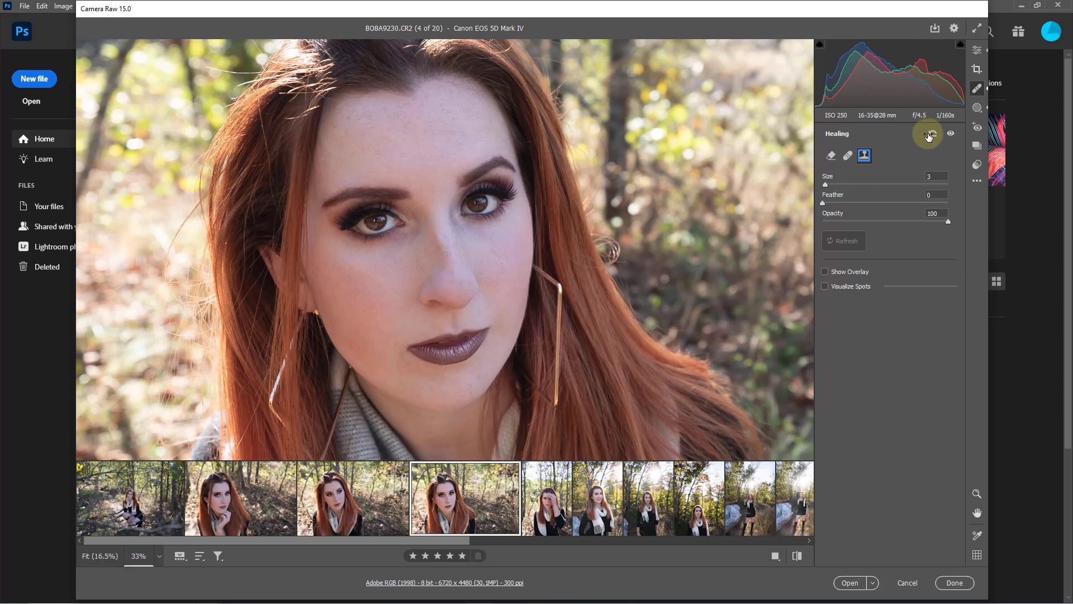
Step: Set the healing mode to Content-Aware Remove and scroll the preview to review the portrait
click(832, 157)
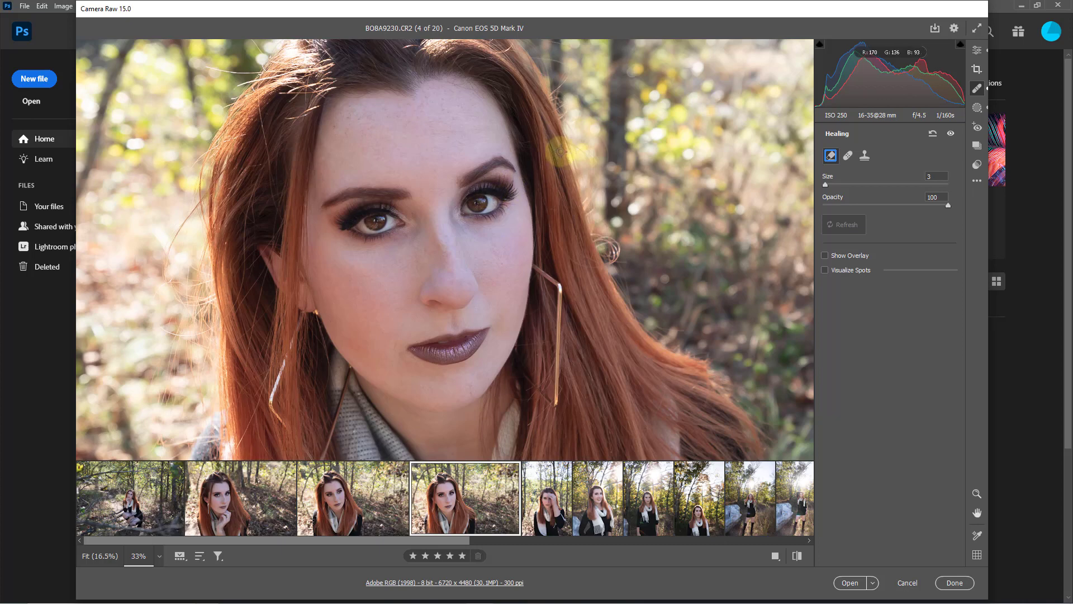
scroll(461, 179, up, 2)
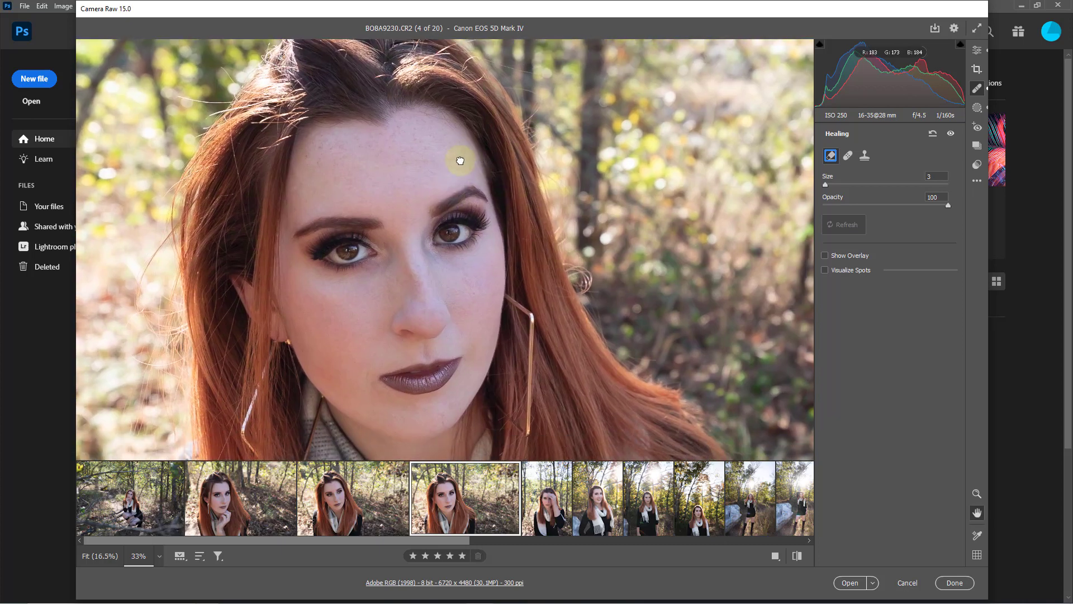